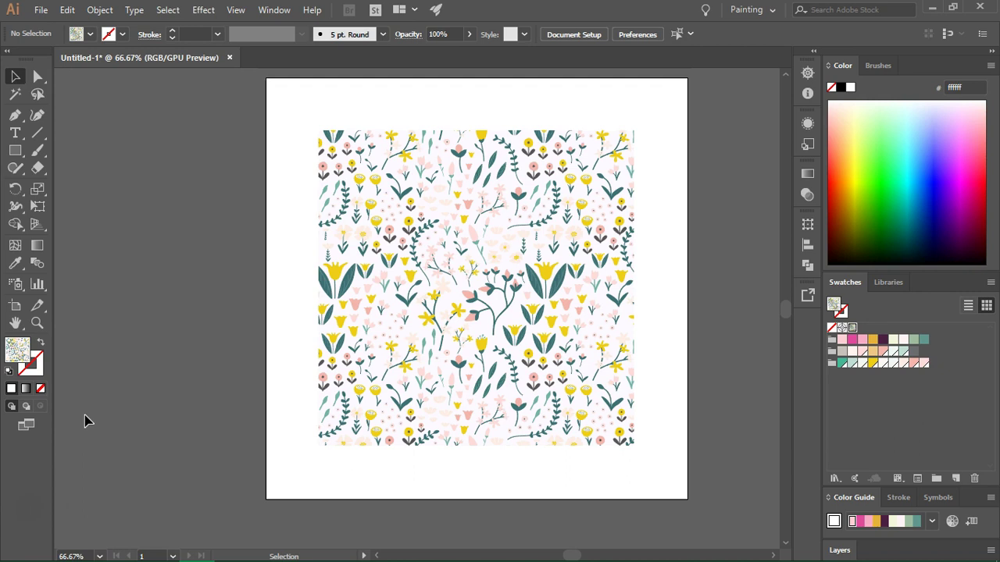
pyautogui.click(399, 266)
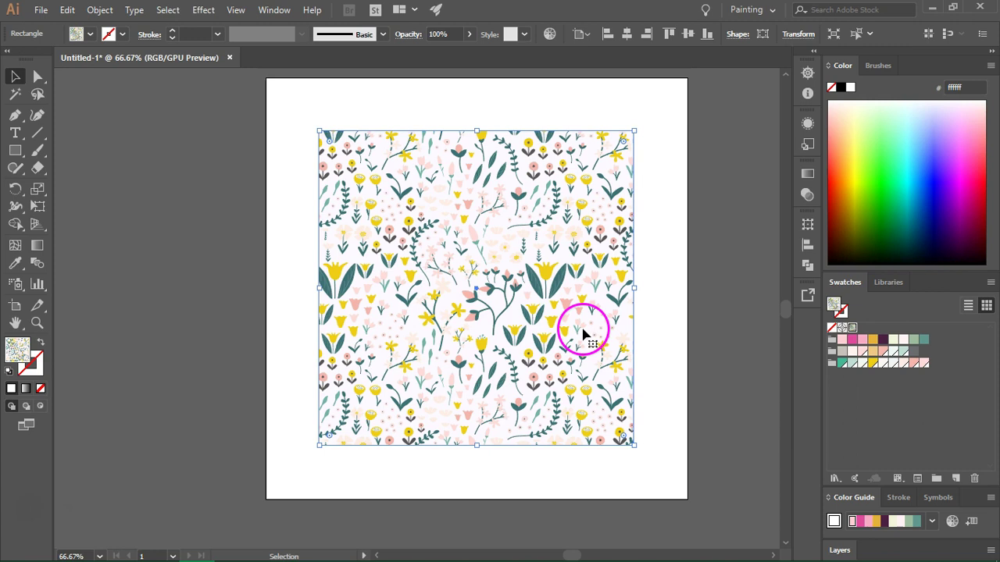
pyautogui.click(100, 10)
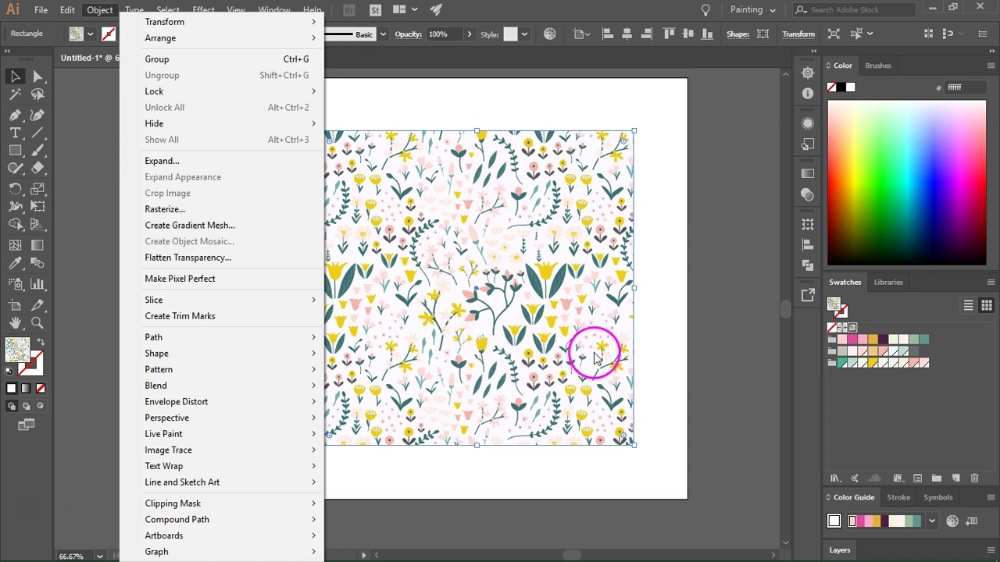
pyautogui.click(657, 348)
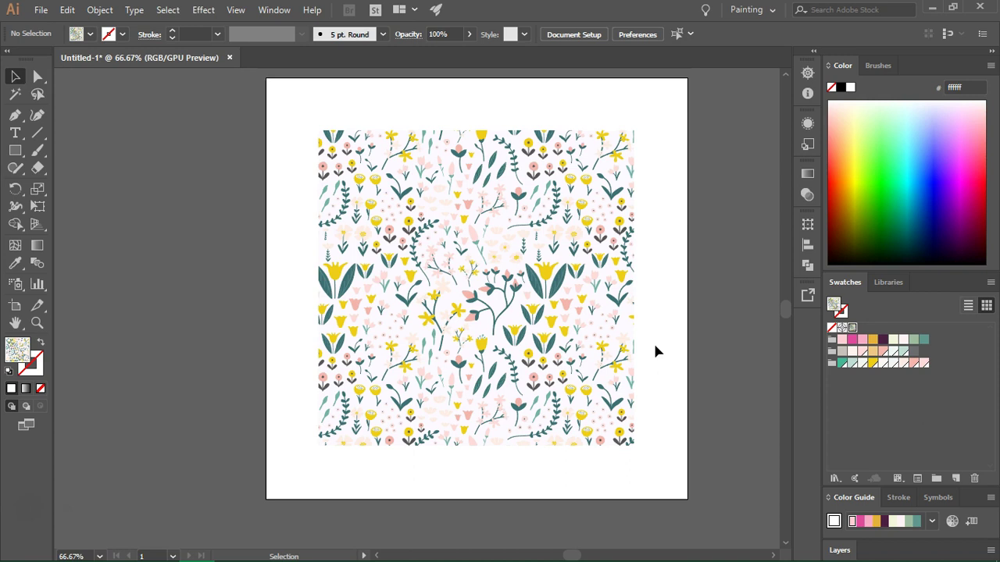
pyautogui.click(654, 345)
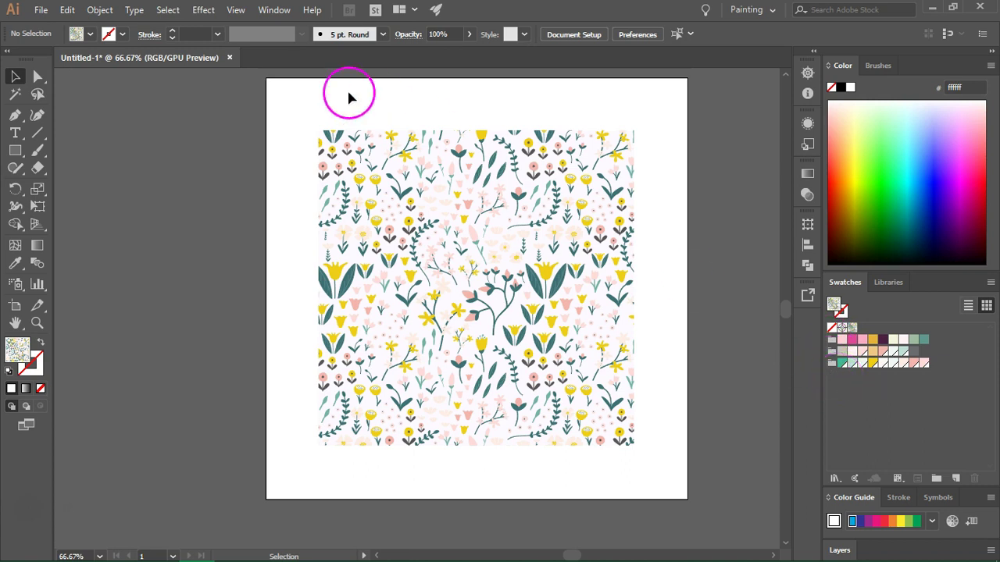
pyautogui.click(274, 11)
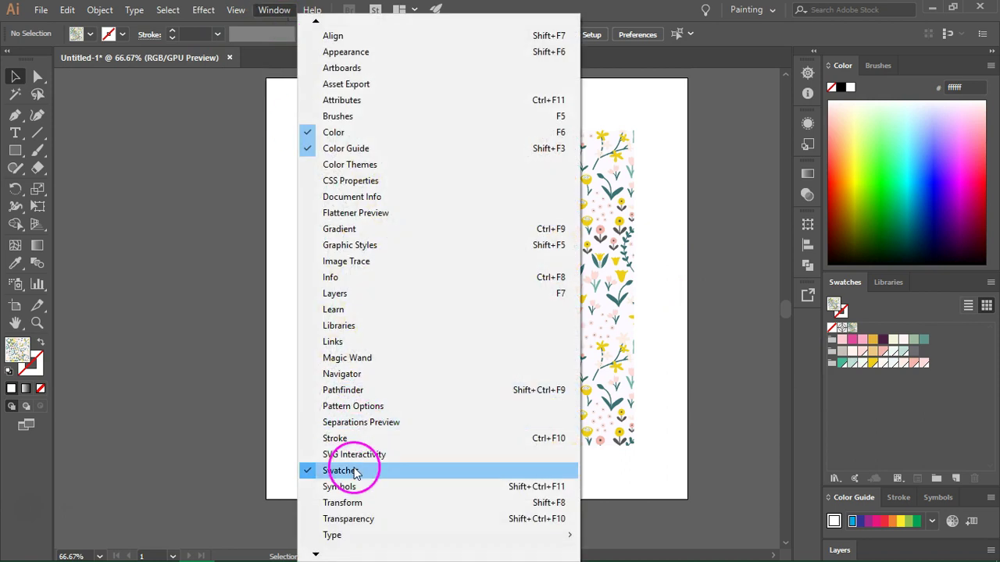
pyautogui.click(885, 414)
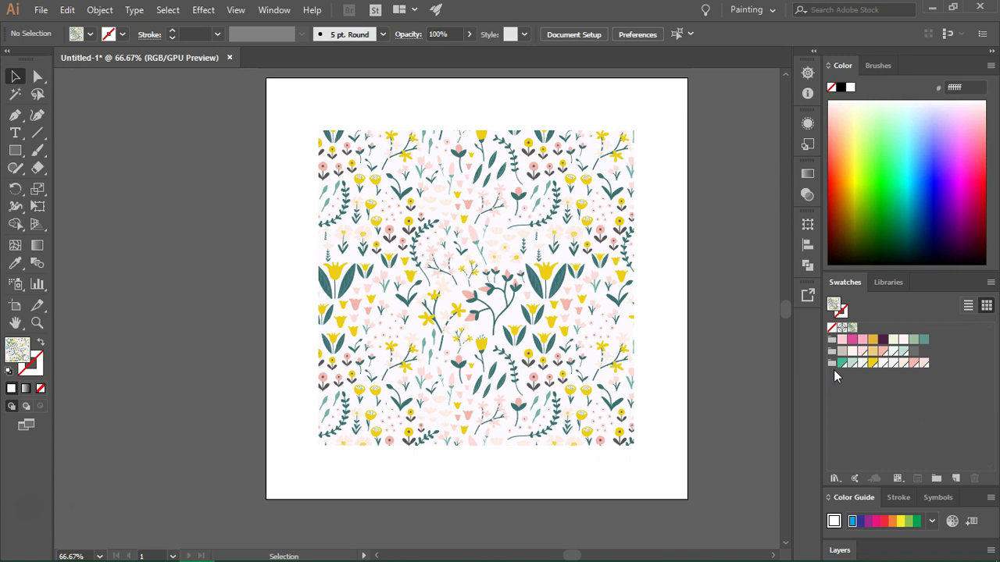
# - Load the Kids Stuff swatch library, add its Rainbow color group to the document swatches, and close the library
pyautogui.click(834, 480)
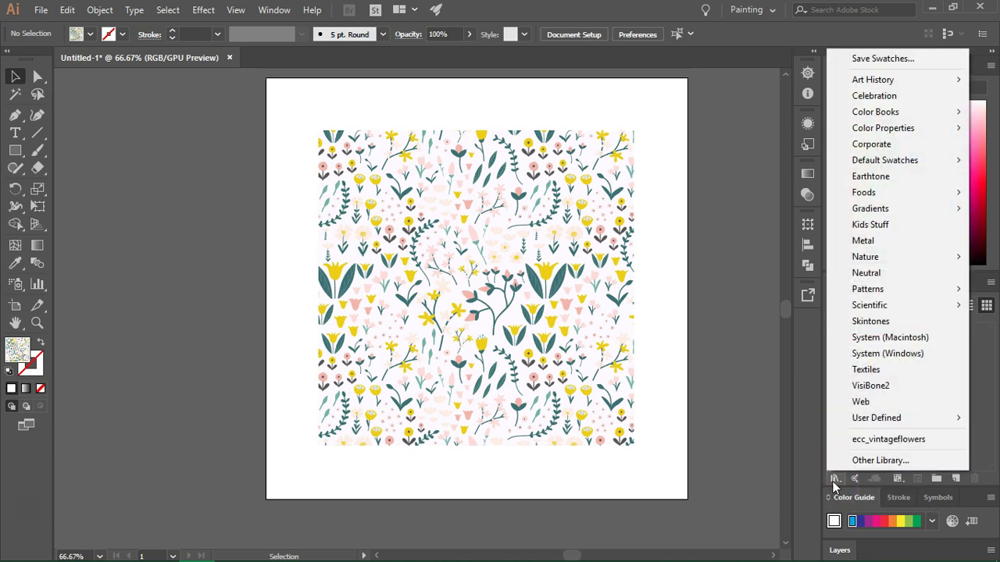
pyautogui.click(899, 230)
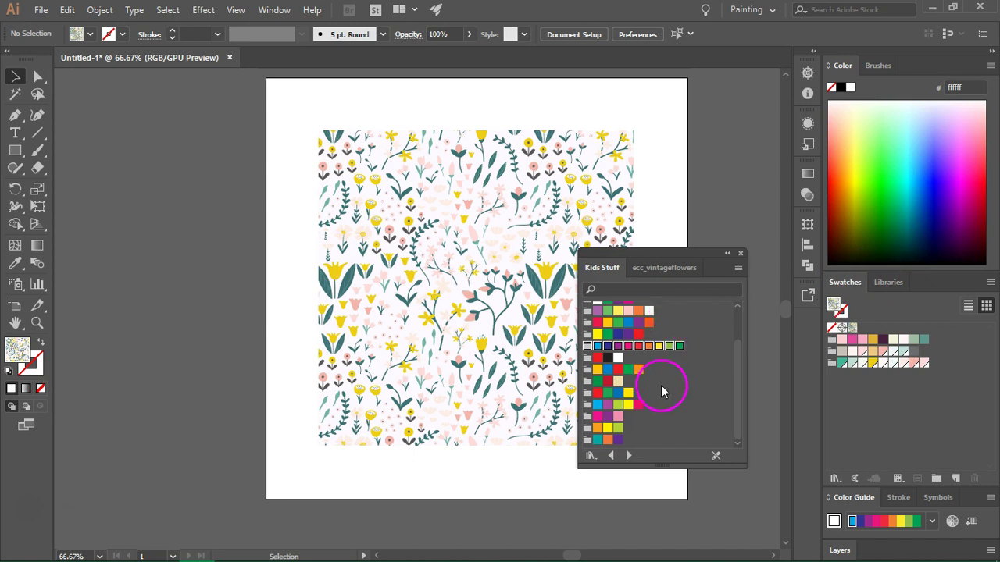
pyautogui.scroll(2, 629, 422)
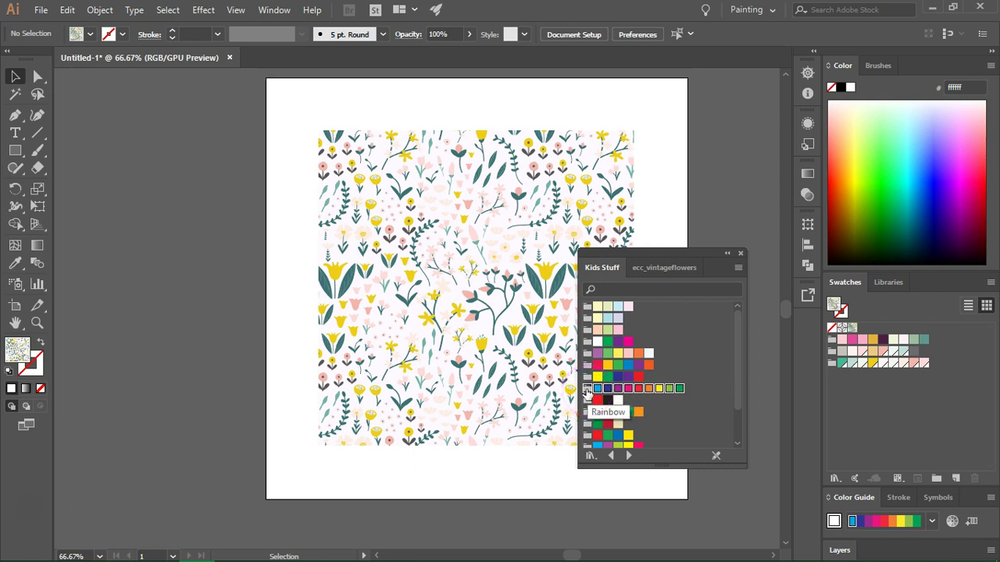
pyautogui.click(587, 390)
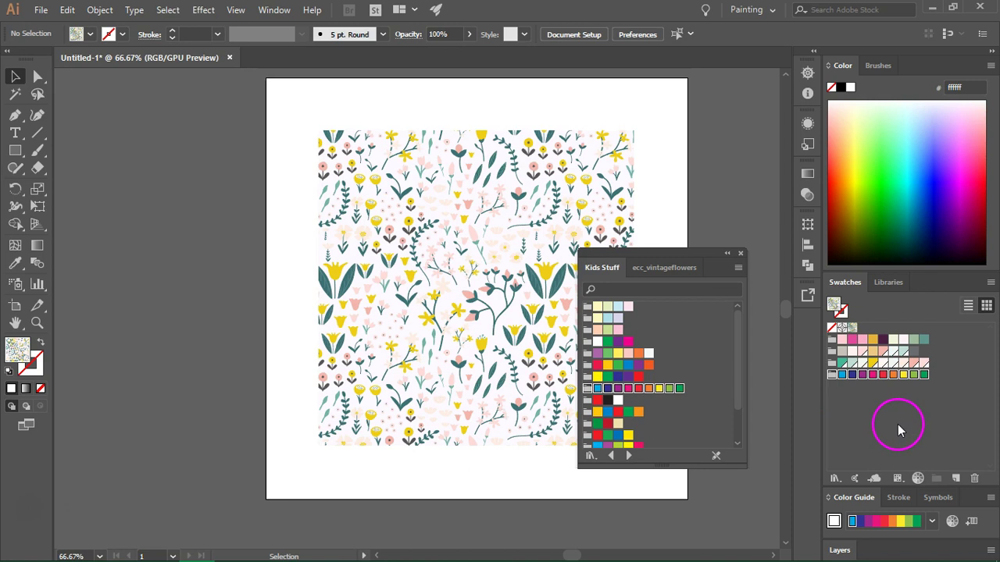
pyautogui.click(740, 253)
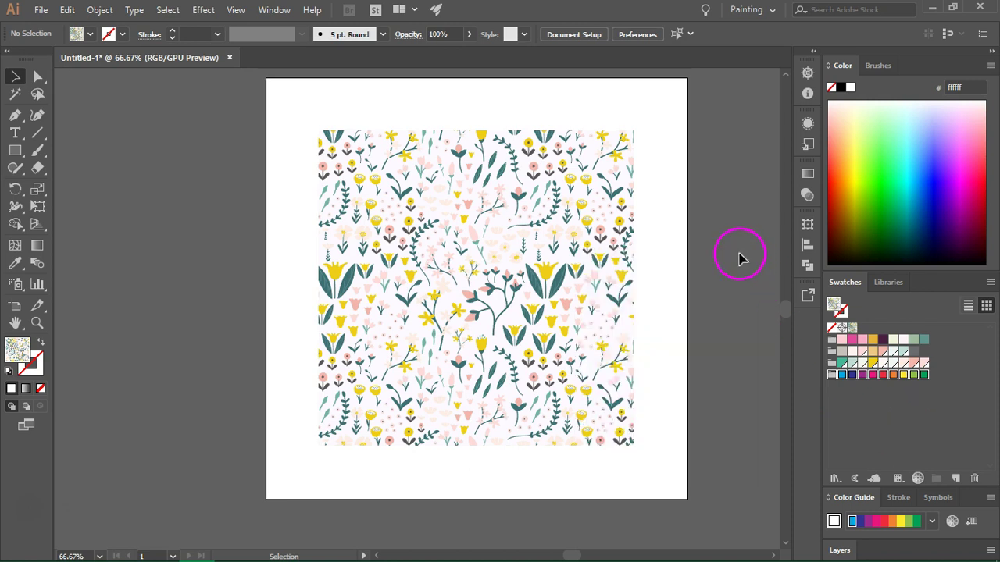
pyautogui.click(938, 382)
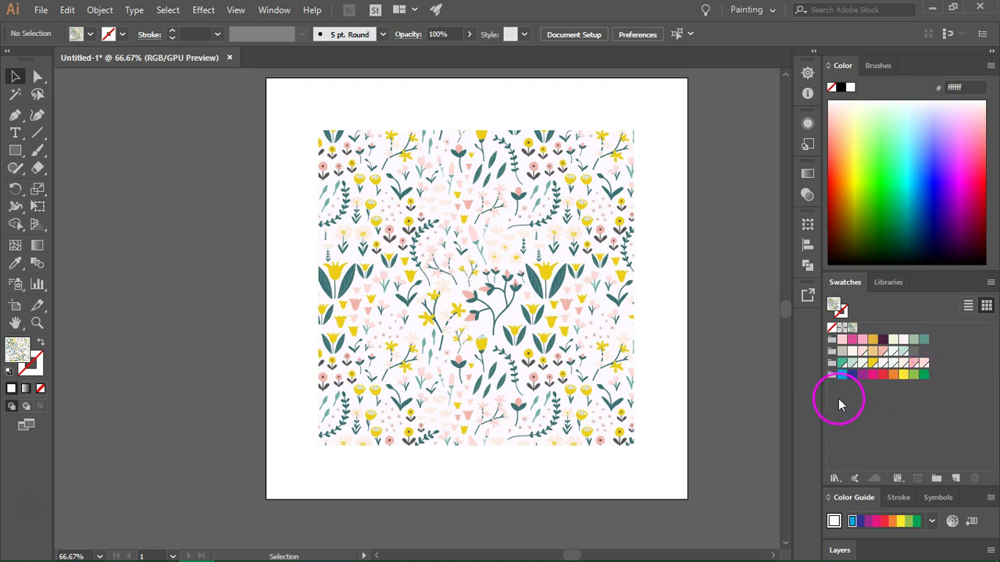
# - Create a new color group from the Rainbow group's dark green swatch and move its light green and yellow swatches into it
pyautogui.click(924, 374)
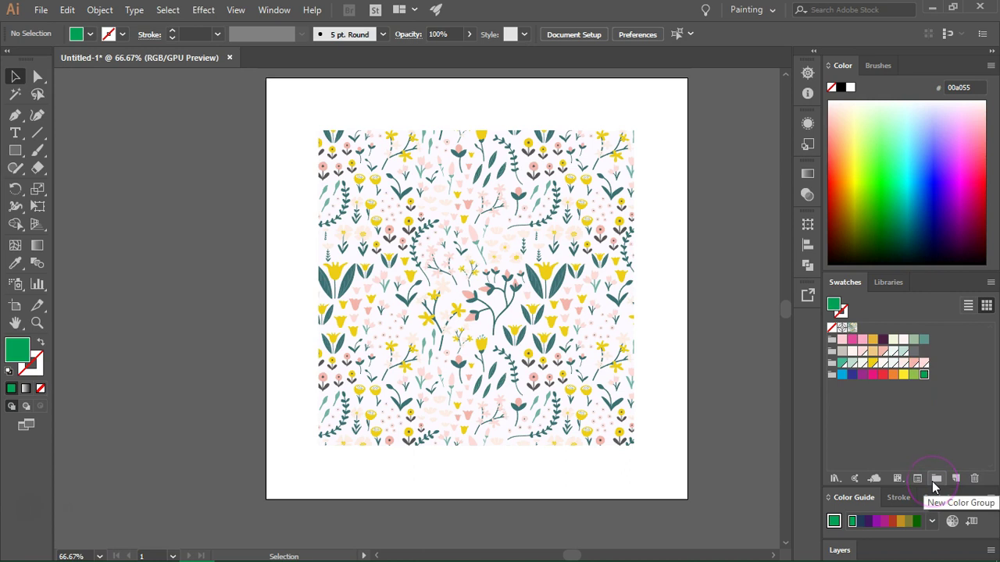
pyautogui.click(934, 479)
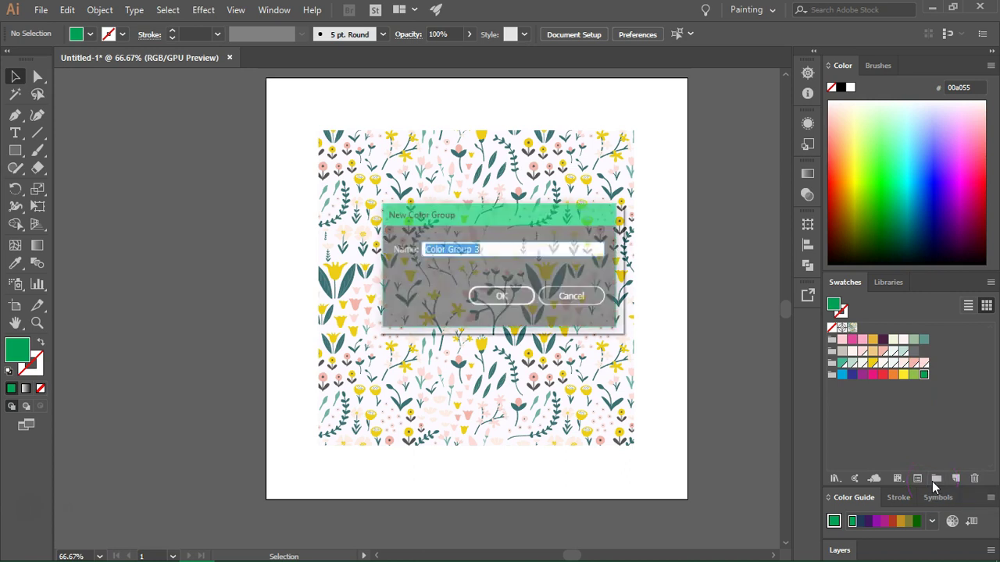
pyautogui.click(487, 298)
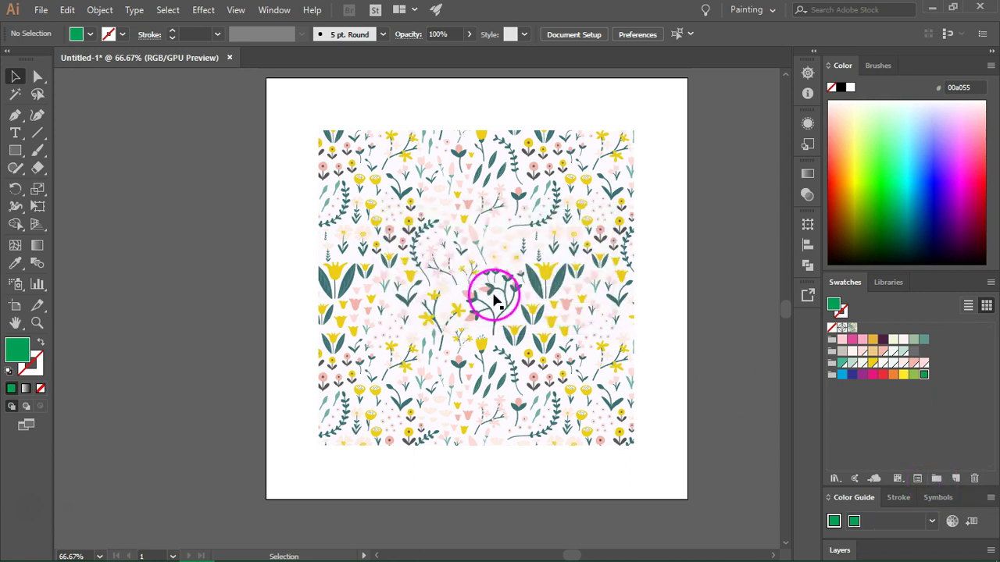
pyautogui.moveTo(912, 375); pyautogui.dragTo(862, 388)
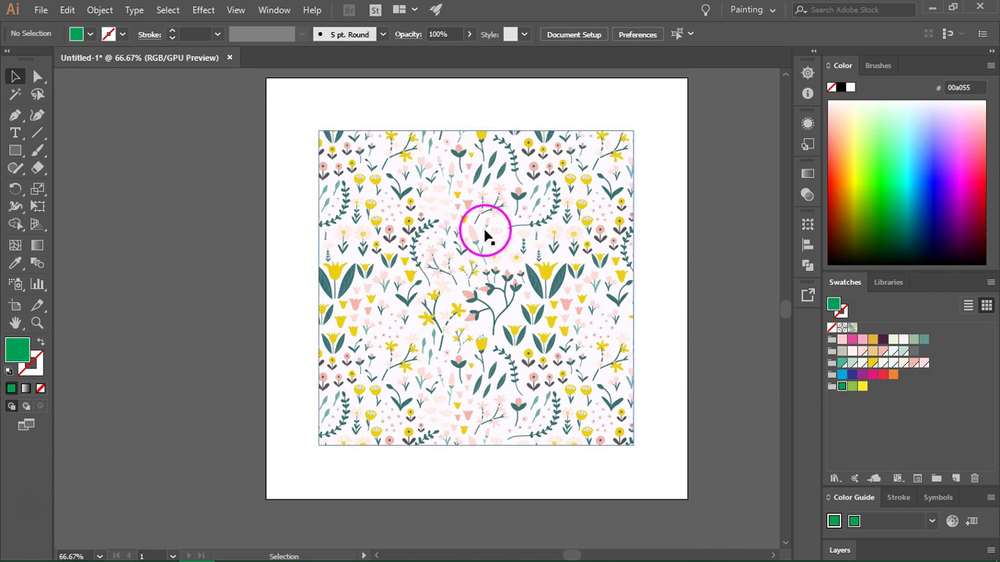
# - Select the floral pattern square and open Recolor Artwork for it, keeping part of the pattern in view
pyautogui.click(407, 197)
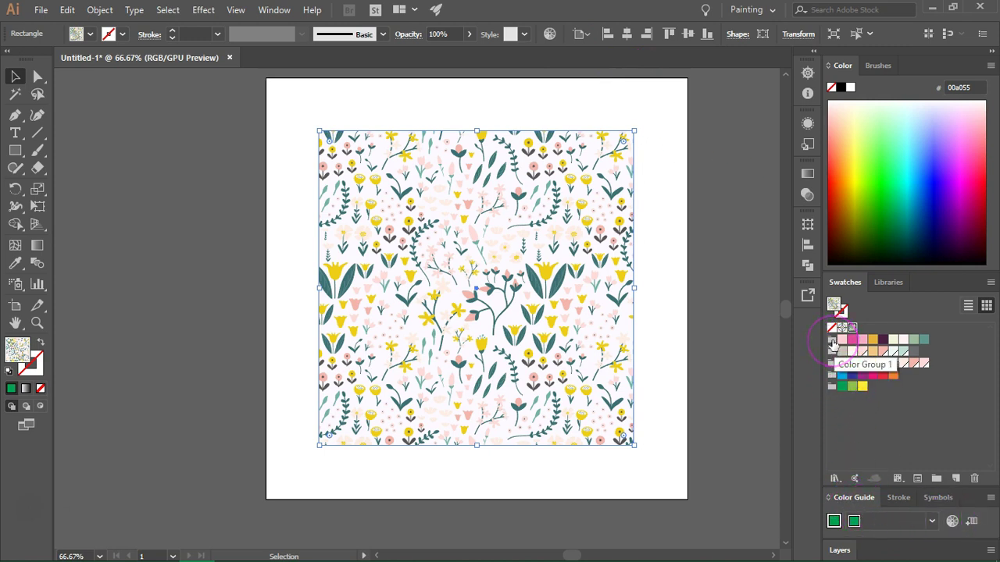
pyautogui.click(834, 343)
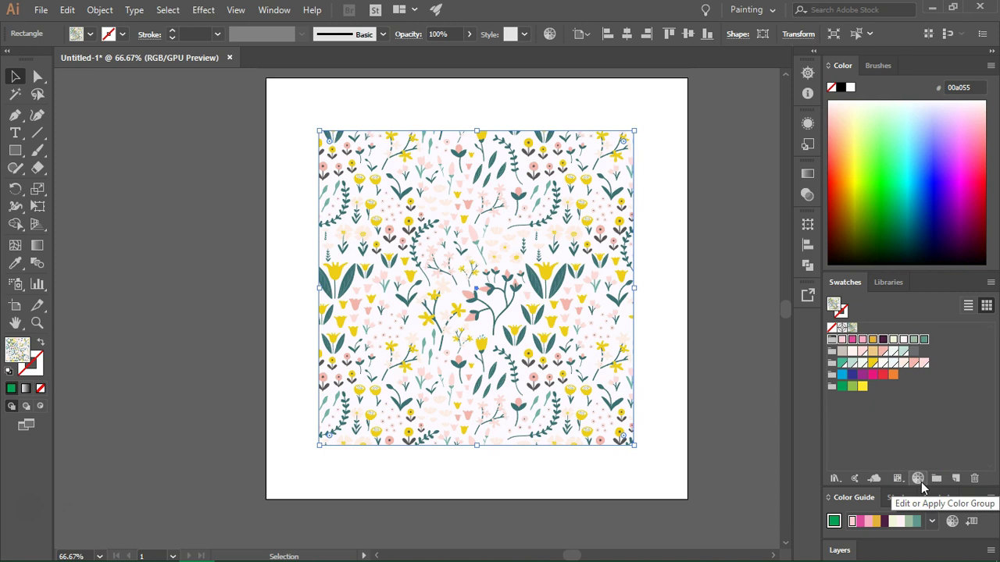
pyautogui.click(69, 11)
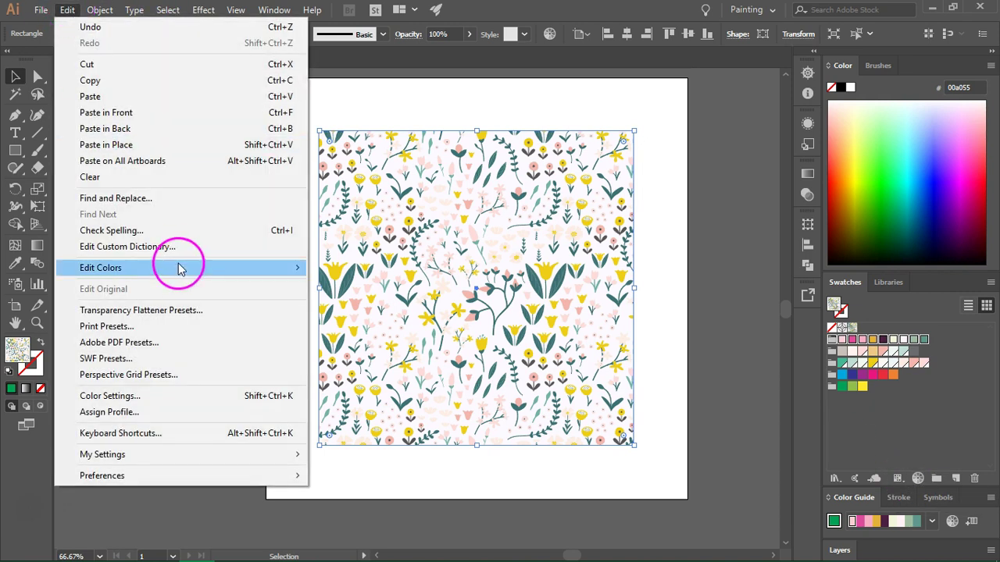
pyautogui.moveTo(178, 268)
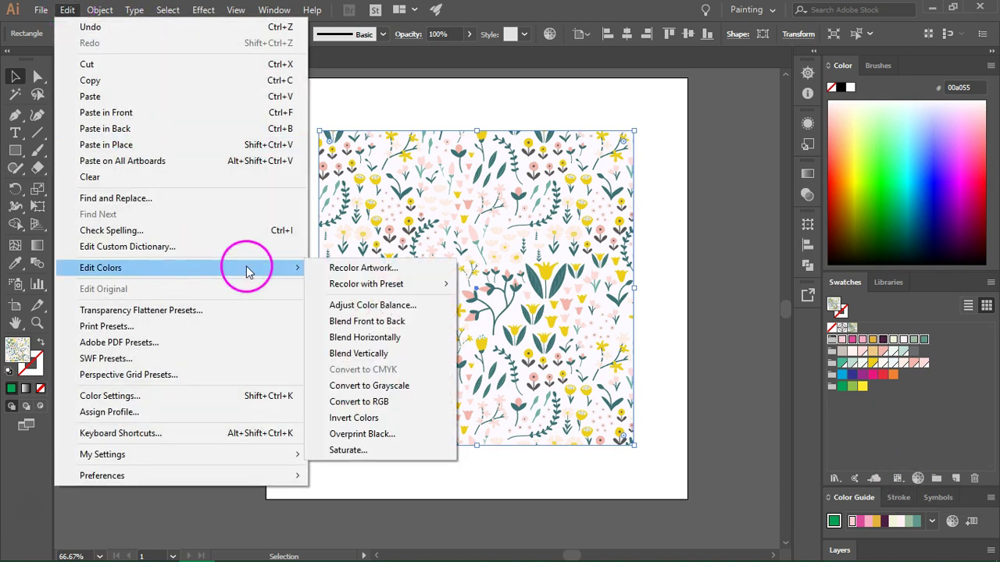
pyautogui.click(366, 270)
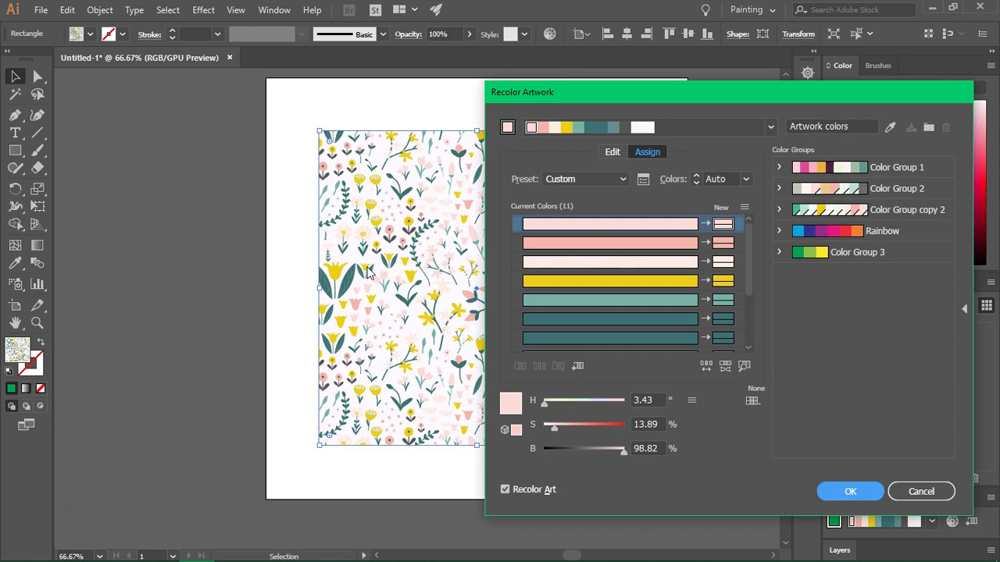
pyautogui.moveTo(638, 89); pyautogui.dragTo(636, 71)
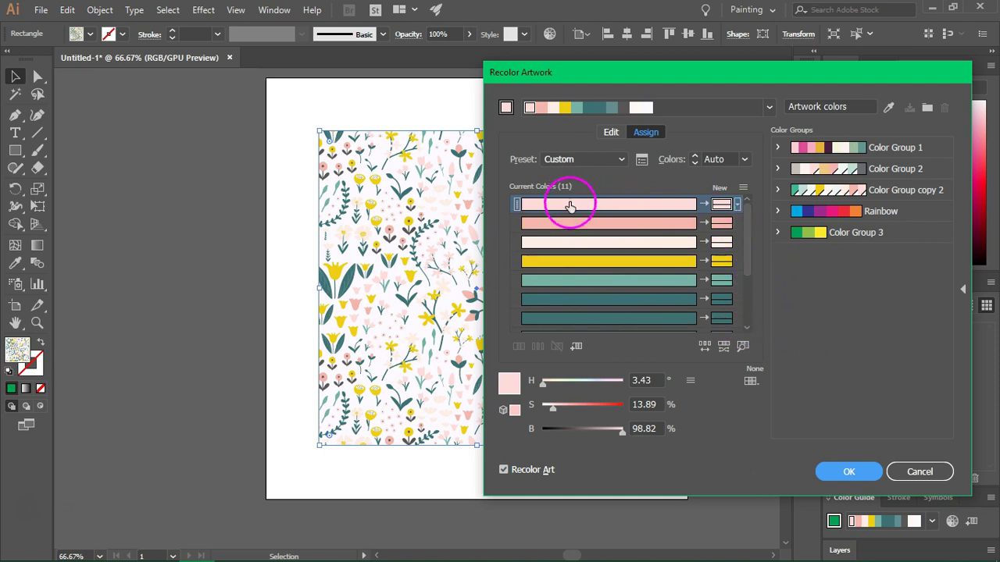
# - Examine the artwork's current and new colors, highlighting the salmon pink and teal colors one at a time in the pattern
pyautogui.scroll(-4, 574, 226)
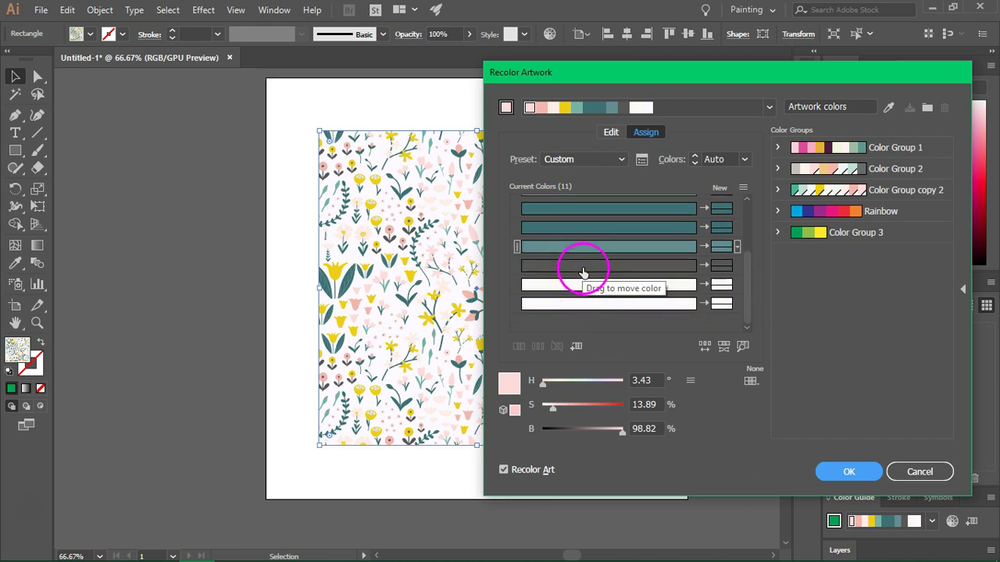
pyautogui.scroll(4, 607, 283)
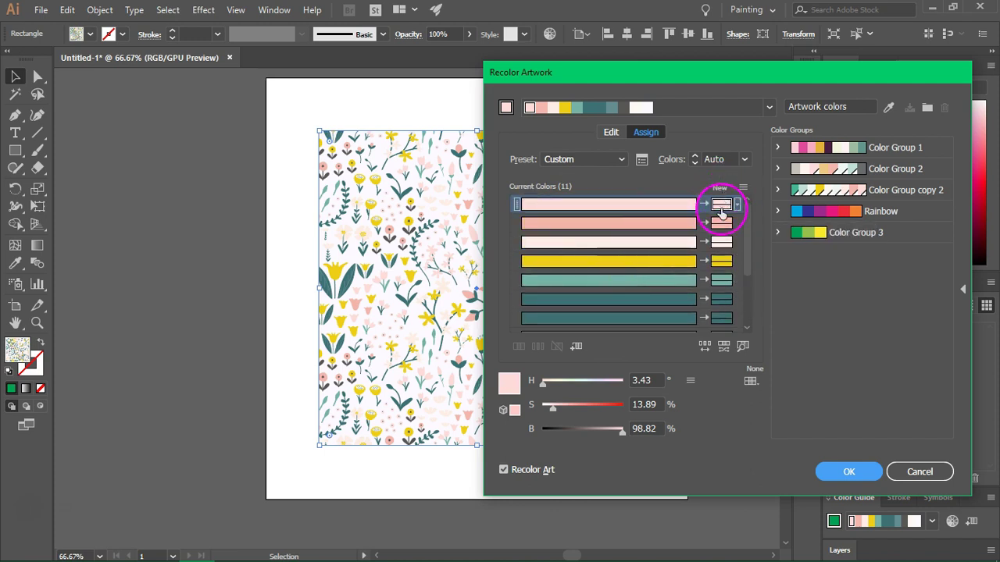
pyautogui.scroll(-4, 721, 266)
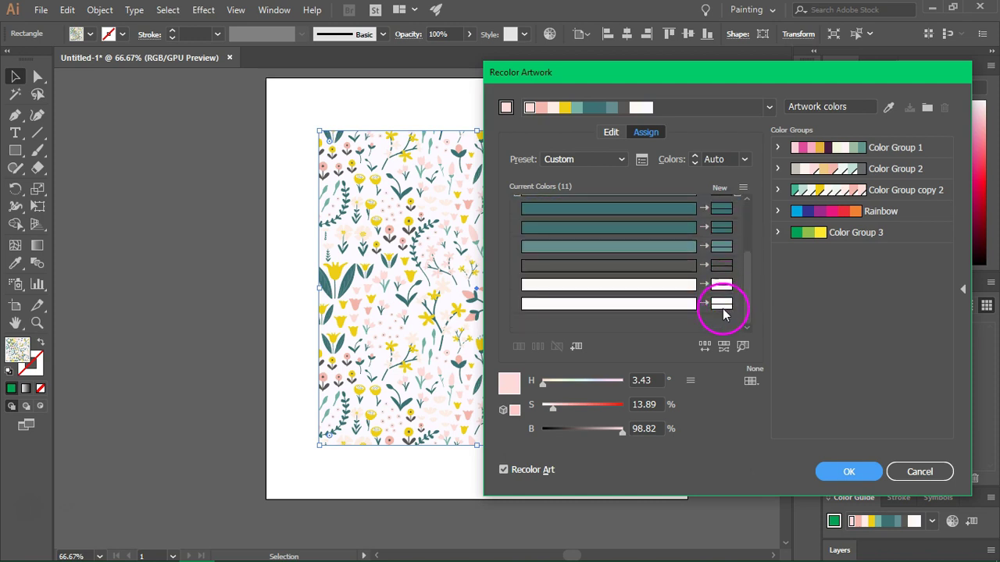
pyautogui.scroll(4, 728, 227)
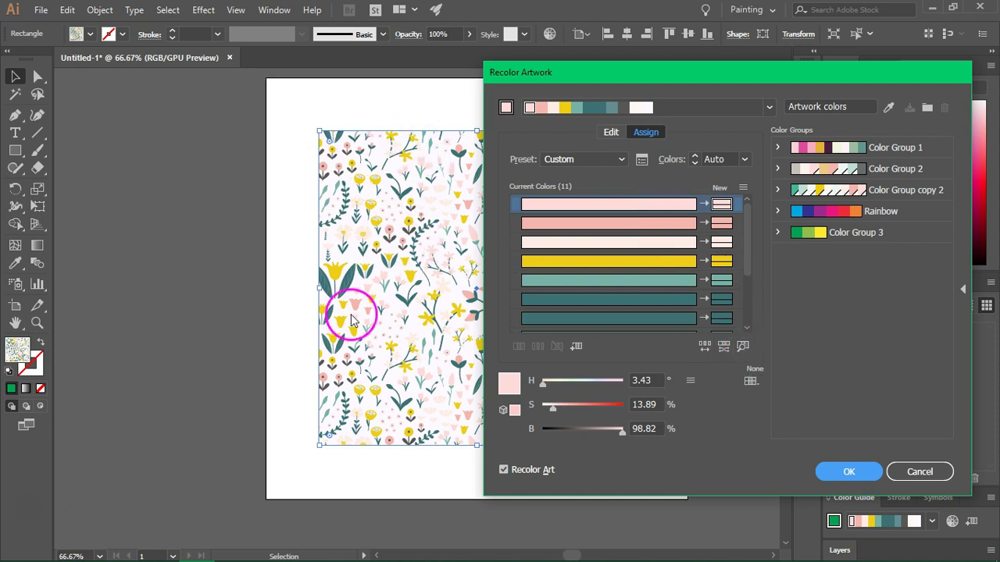
pyautogui.click(746, 347)
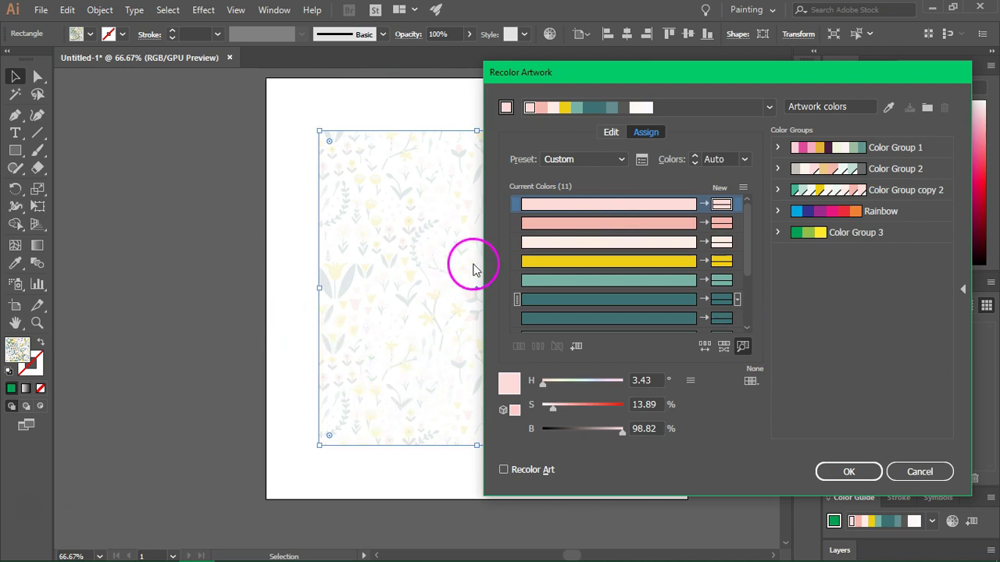
pyautogui.click(603, 224)
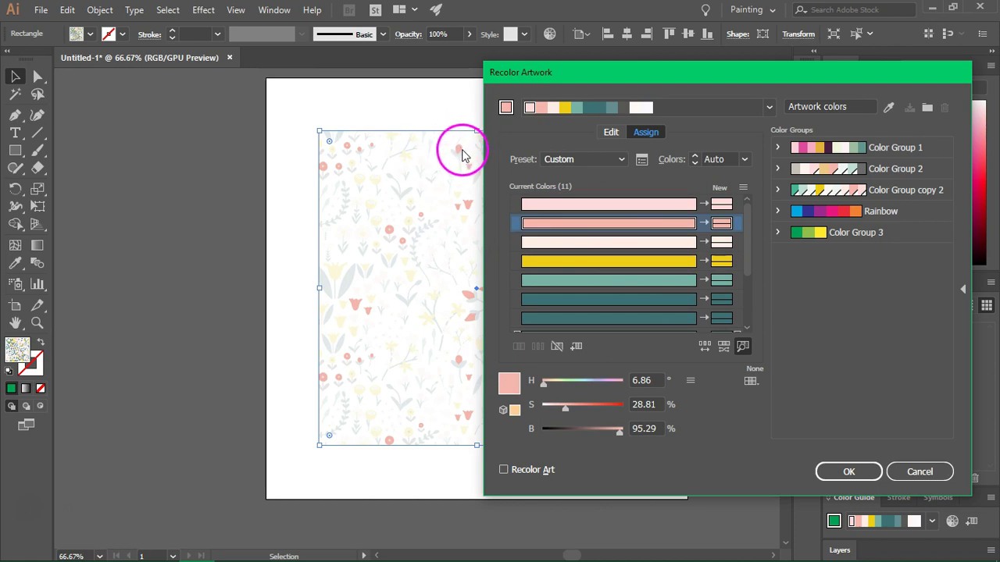
pyautogui.click(594, 302)
pyautogui.scroll(-2, 618, 287)
pyautogui.click(582, 282)
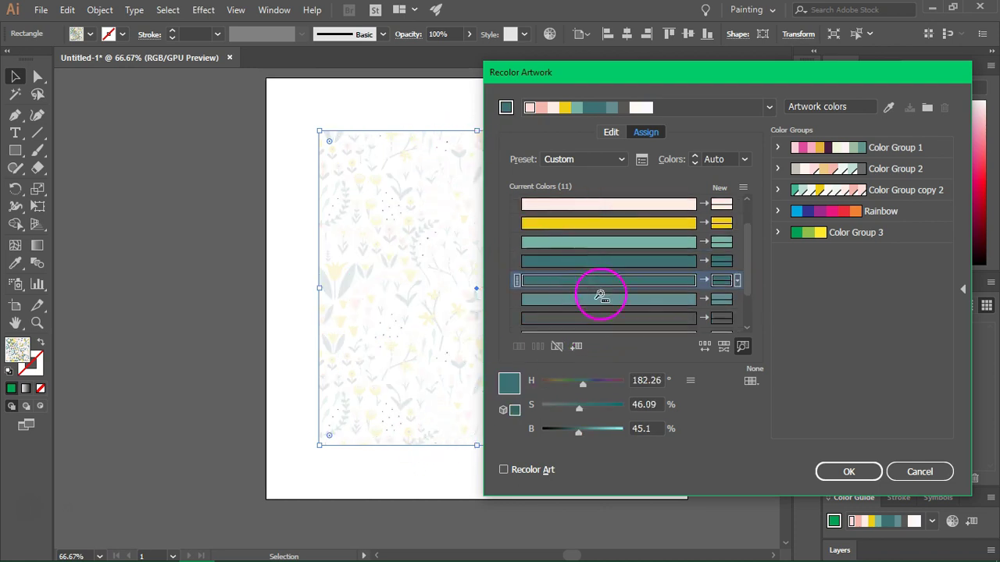
pyautogui.click(627, 301)
# - Replace the yellow in the pattern with the ochre swatch C=11 M=30 Y=90 K=0 and turn off the color highlighting
pyautogui.click(571, 225)
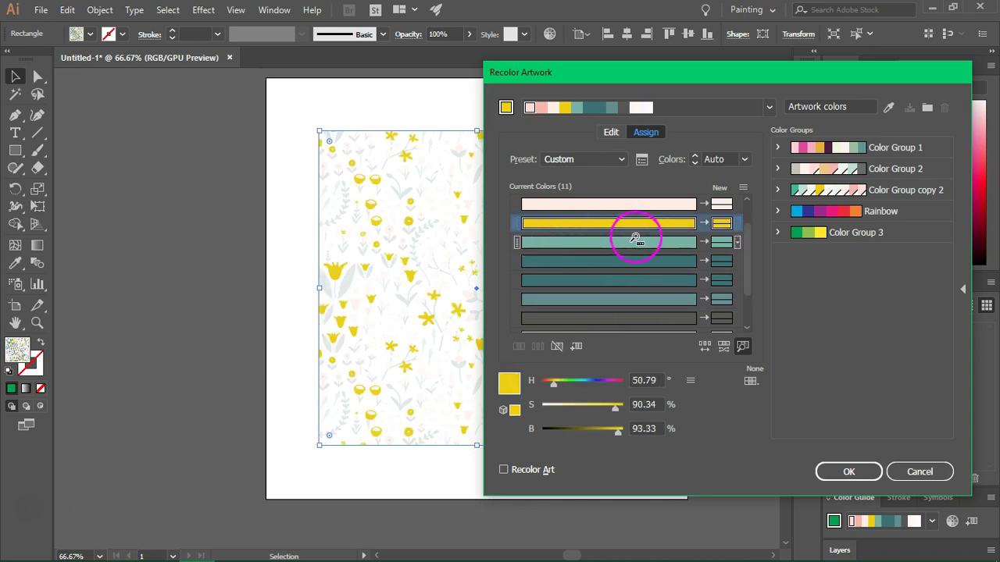
pyautogui.doubleClick(721, 224)
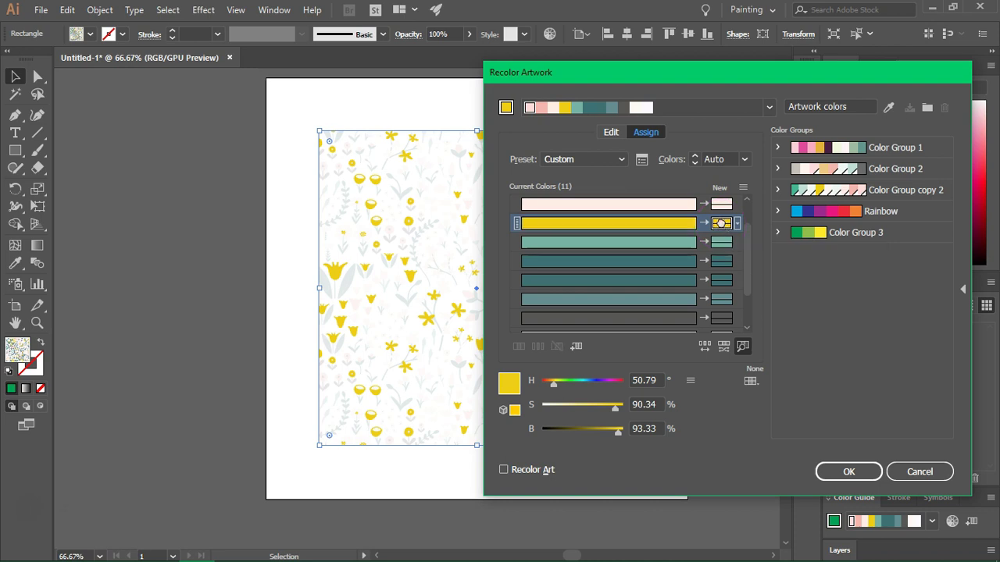
pyautogui.moveTo(698, 166); pyautogui.dragTo(677, 129)
pyautogui.moveTo(648, 226); pyautogui.dragTo(621, 183)
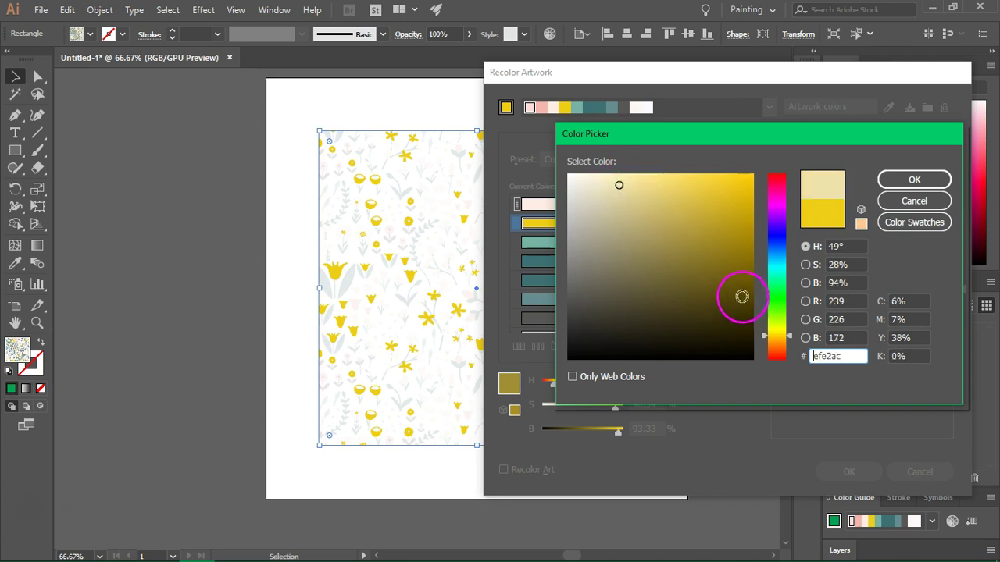
pyautogui.click(721, 272)
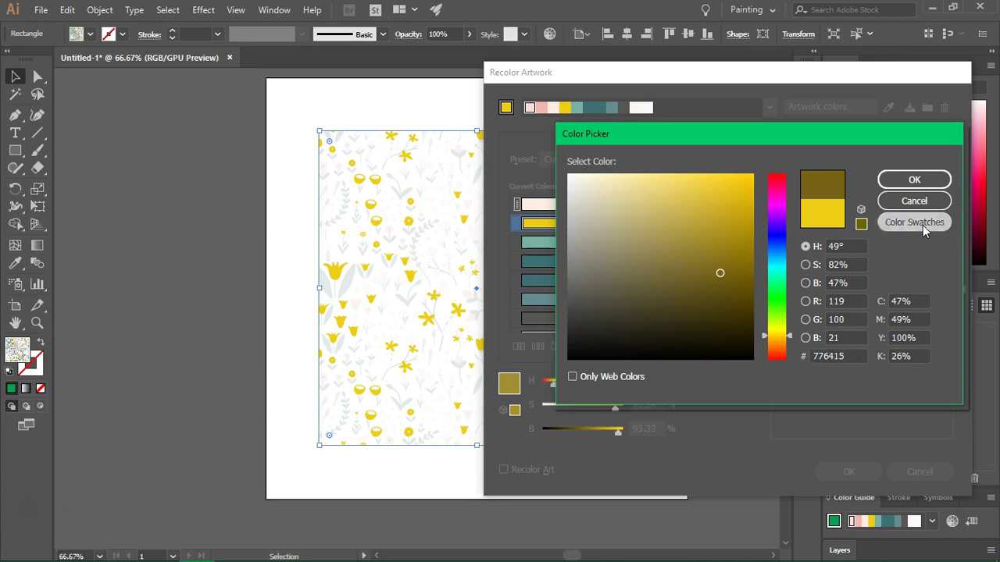
pyautogui.click(923, 225)
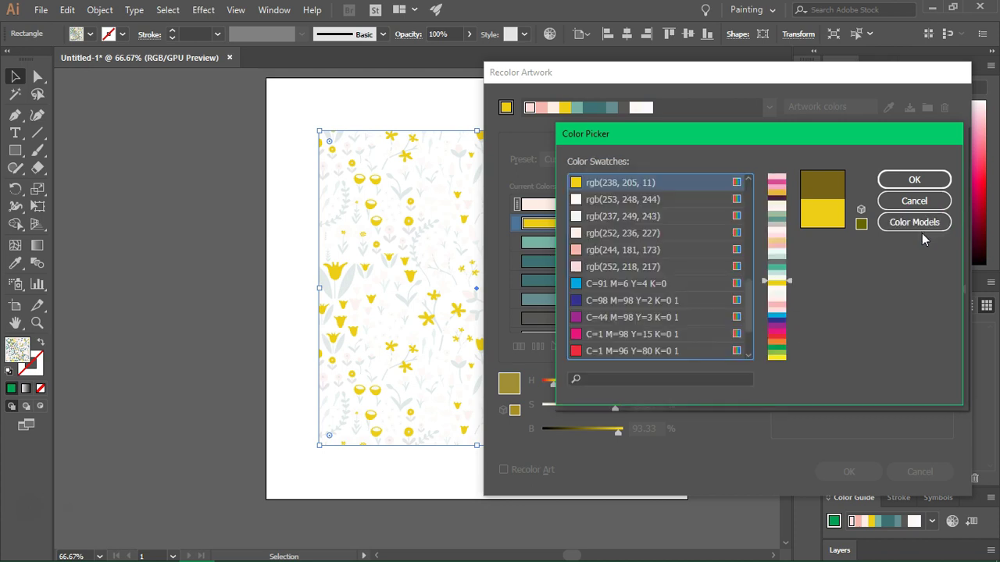
pyautogui.click(777, 192)
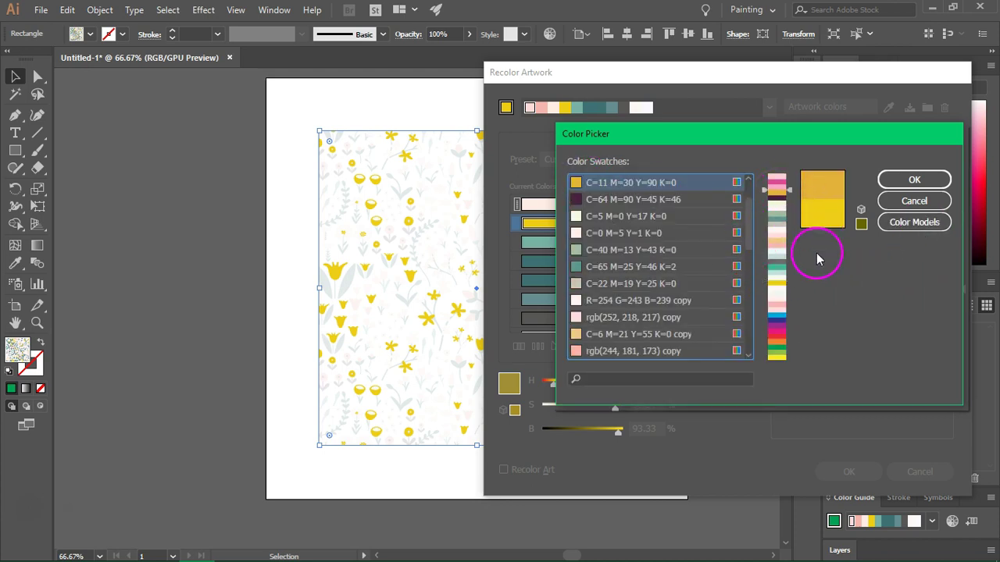
pyautogui.click(903, 180)
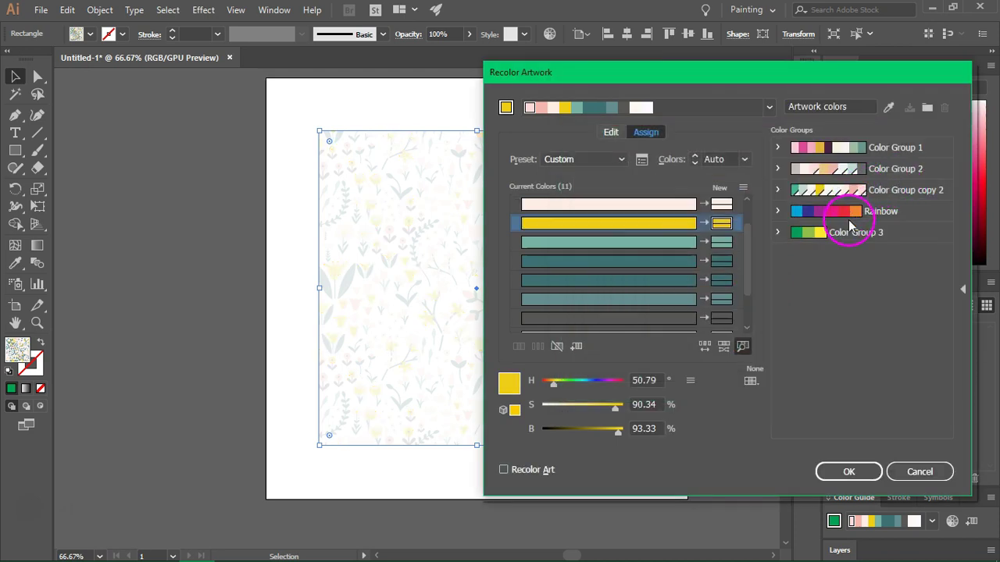
pyautogui.click(742, 347)
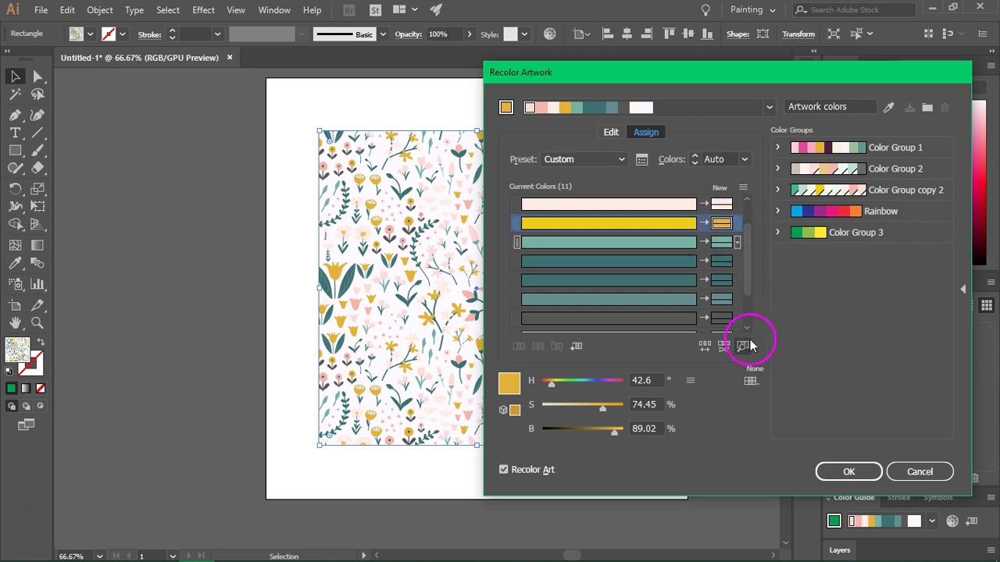
# - Recolor the pattern with Color Group 1 and randomly shuffle the color order until a different arrangement appears
pyautogui.click(704, 348)
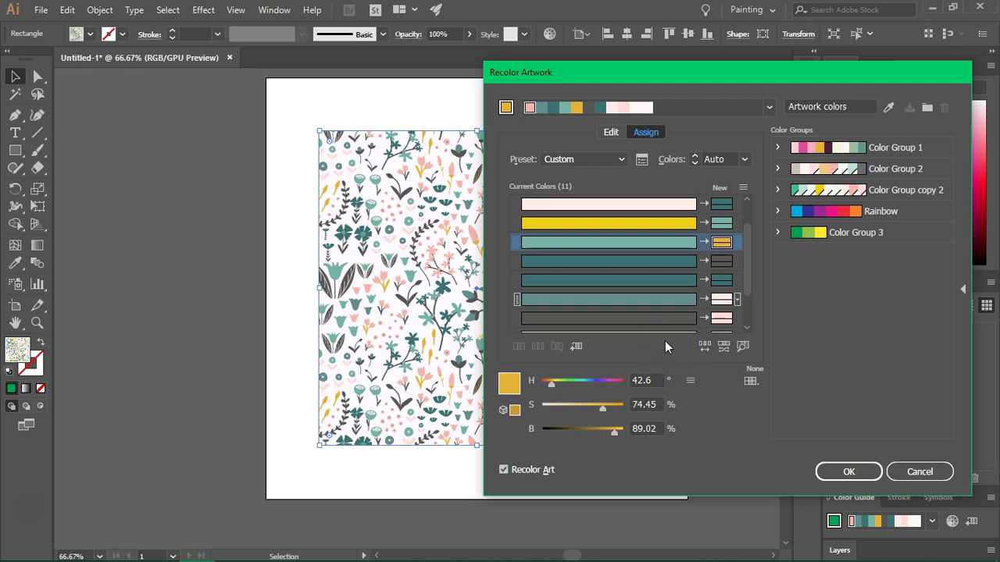
pyautogui.click(832, 150)
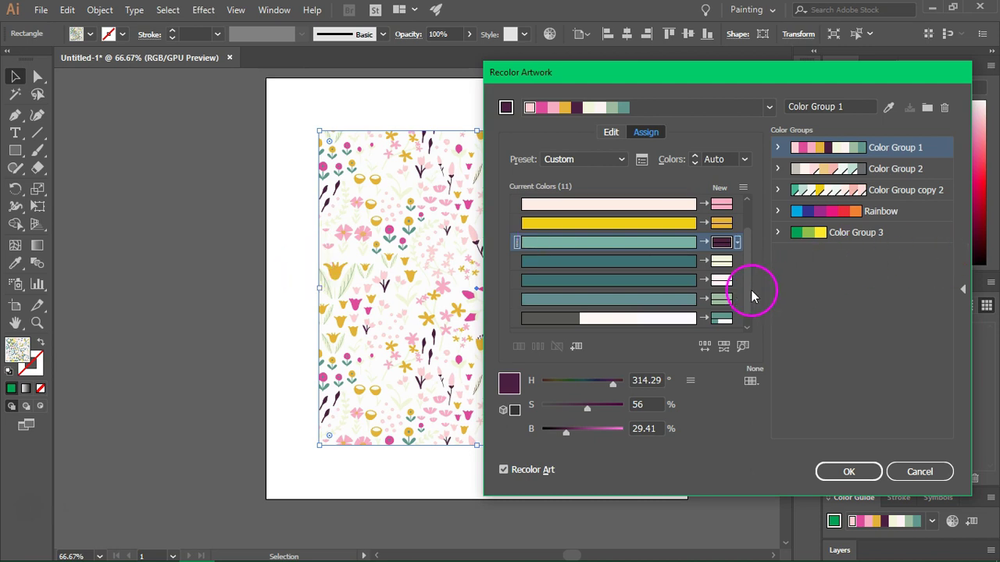
pyautogui.click(704, 348)
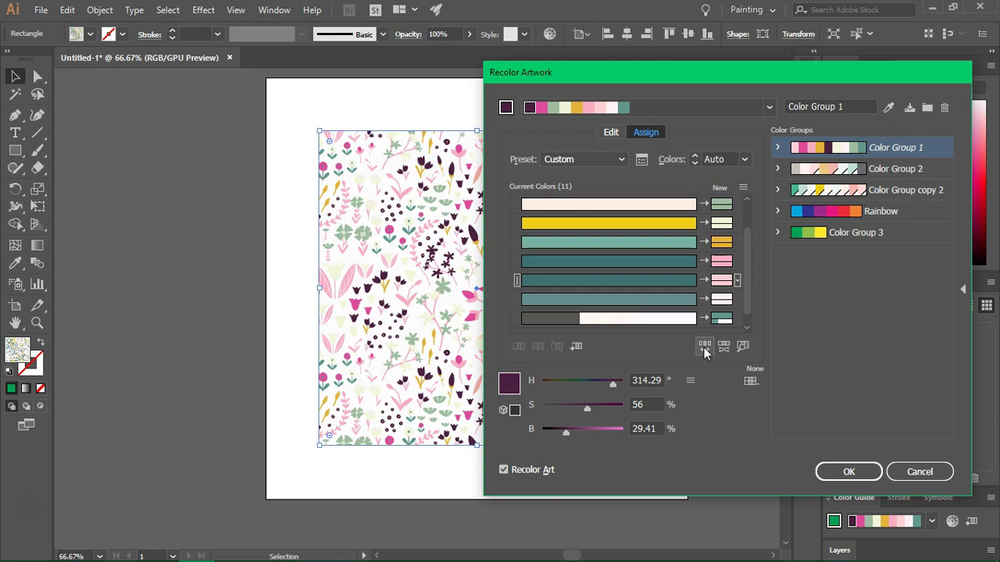
pyautogui.click(704, 347)
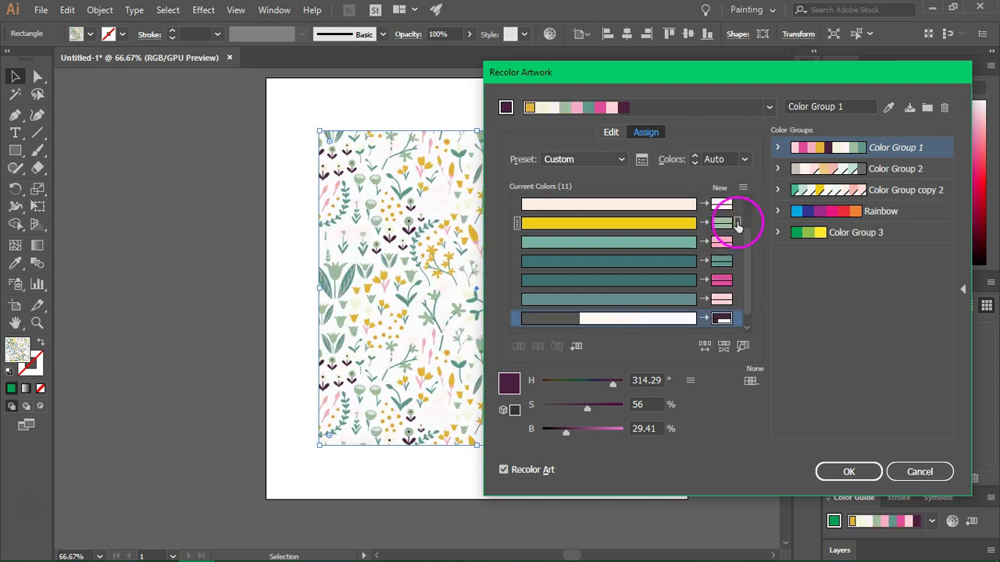
# - Change the new color assigned to the very pale cream-pink row to the pink swatch C=0 M=40 Y=5 K=0
pyautogui.scroll(2, 738, 256)
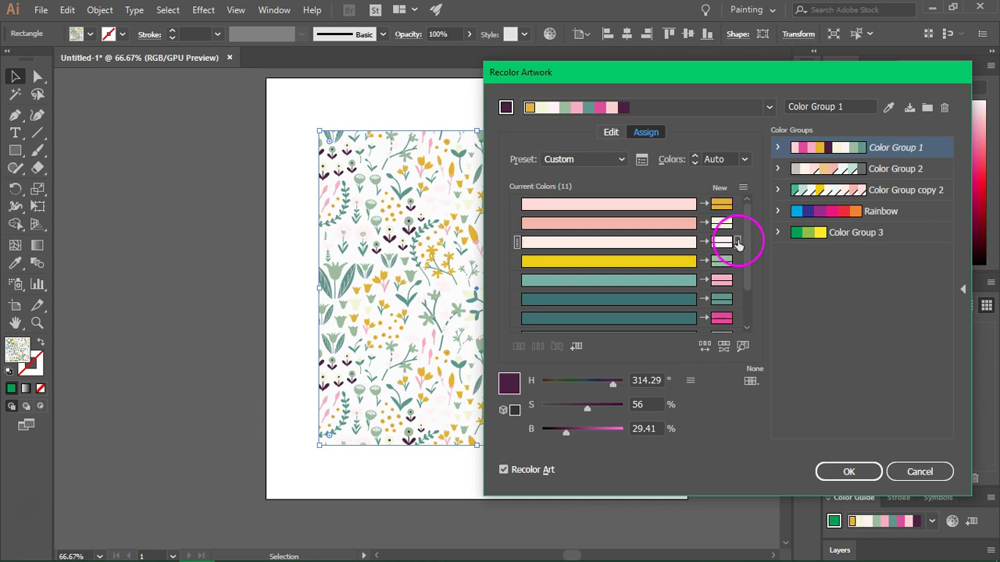
pyautogui.doubleClick(722, 242)
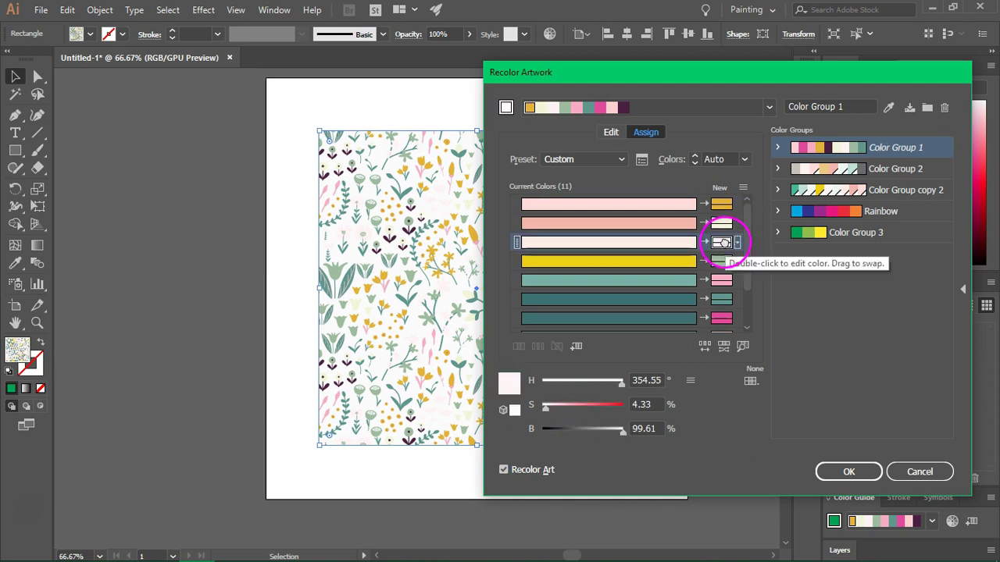
pyautogui.click(911, 223)
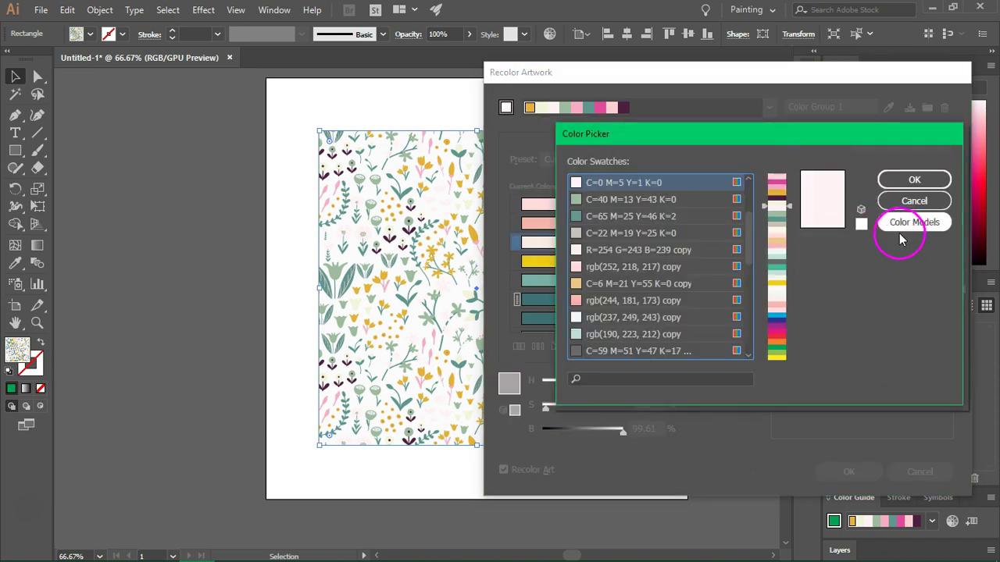
pyautogui.click(785, 186)
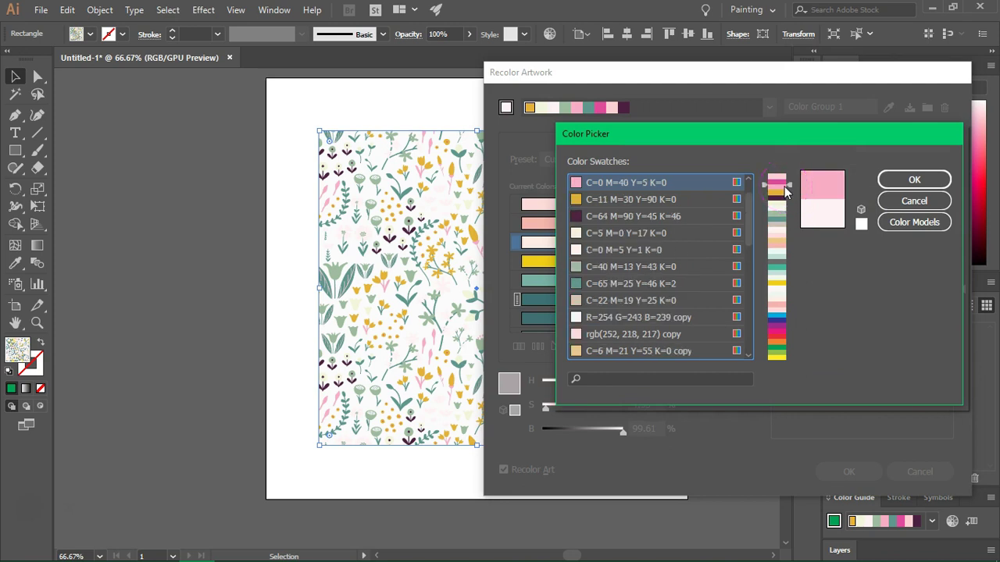
pyautogui.click(783, 178)
pyautogui.click(784, 190)
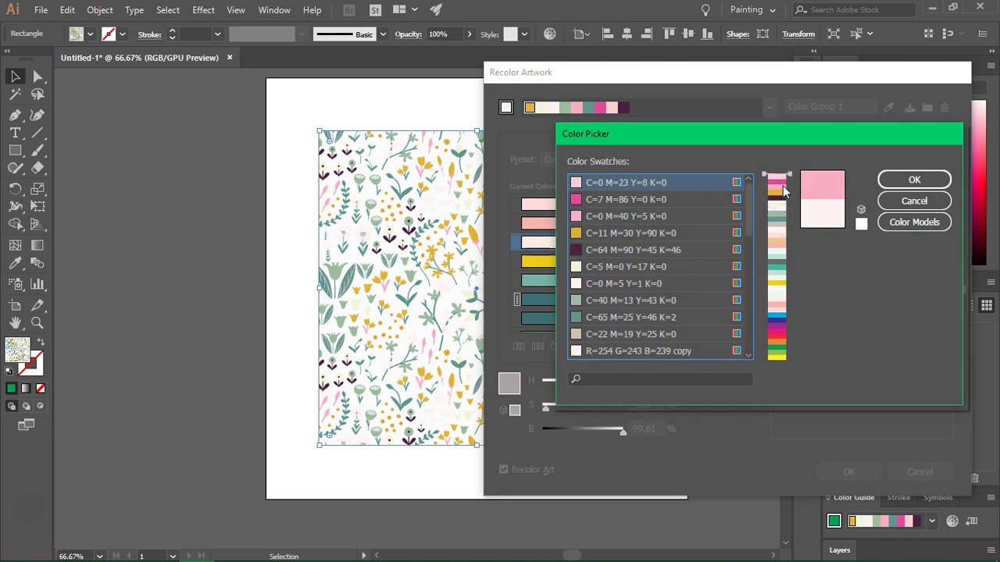
pyautogui.click(910, 180)
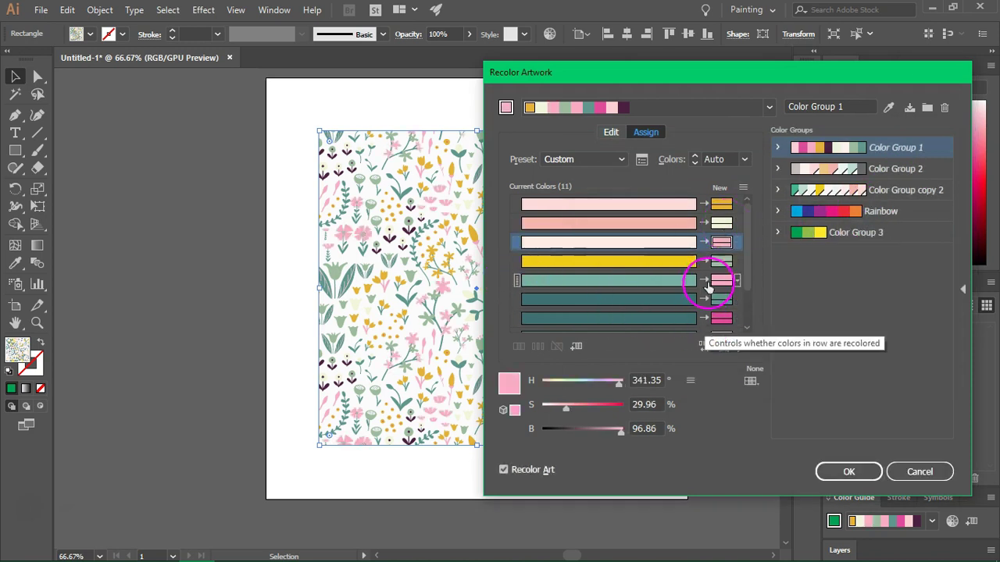
# - Change the new color assigned to the salmon pink row to the sage green swatch C=40 M=13 Y=43 K=0
pyautogui.click(730, 226)
pyautogui.doubleClick(731, 226)
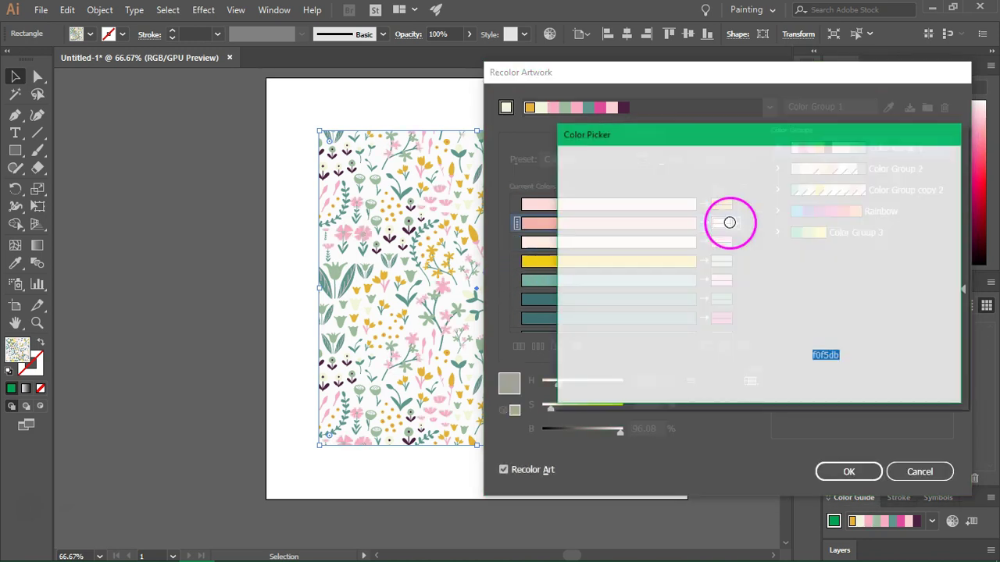
pyautogui.click(938, 253)
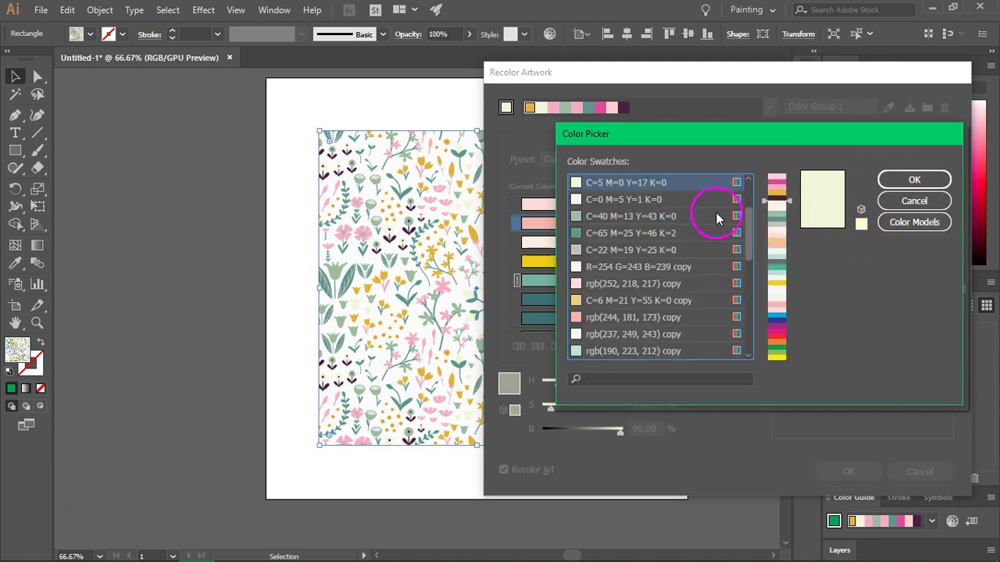
pyautogui.click(784, 214)
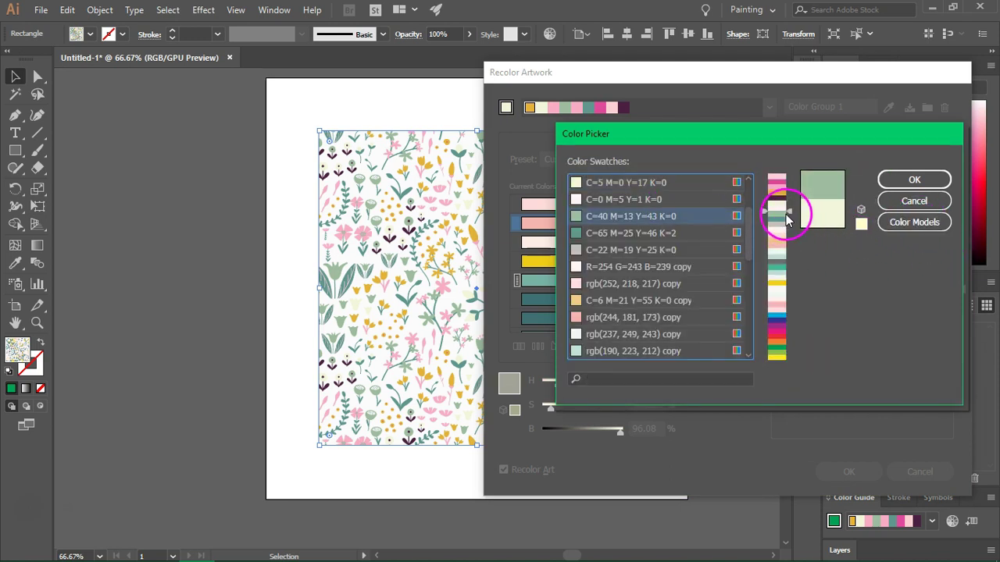
pyautogui.click(907, 179)
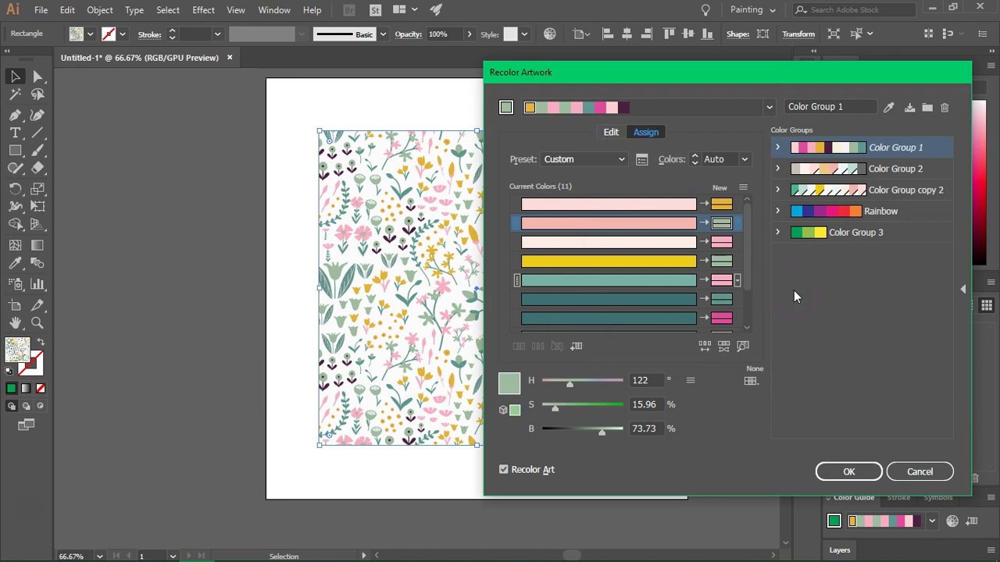
# - Apply the recoloring to the pattern, saving the changes to Color Group 1, and deselect the square
pyautogui.click(790, 309)
pyautogui.click(826, 473)
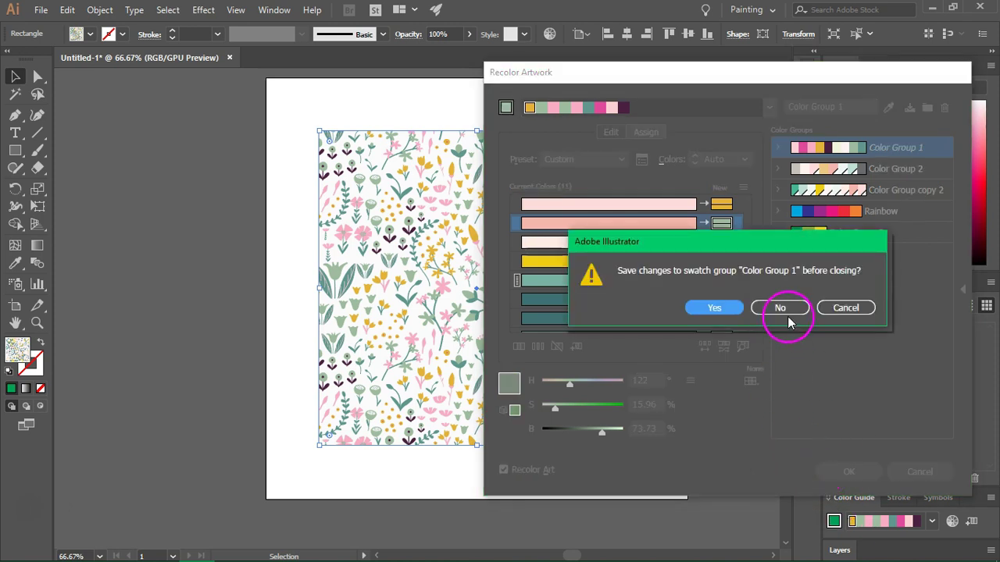
pyautogui.click(707, 309)
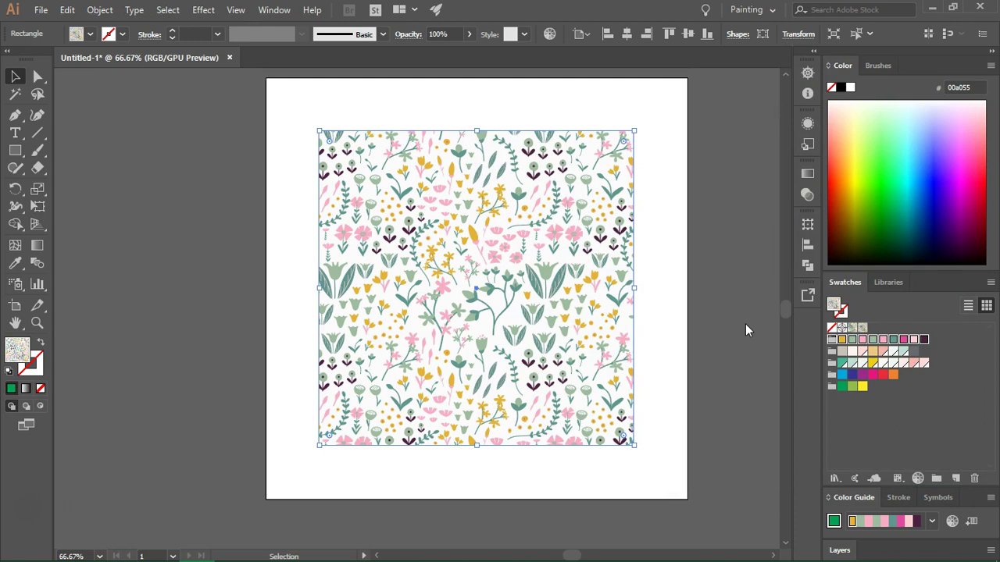
pyautogui.click(748, 329)
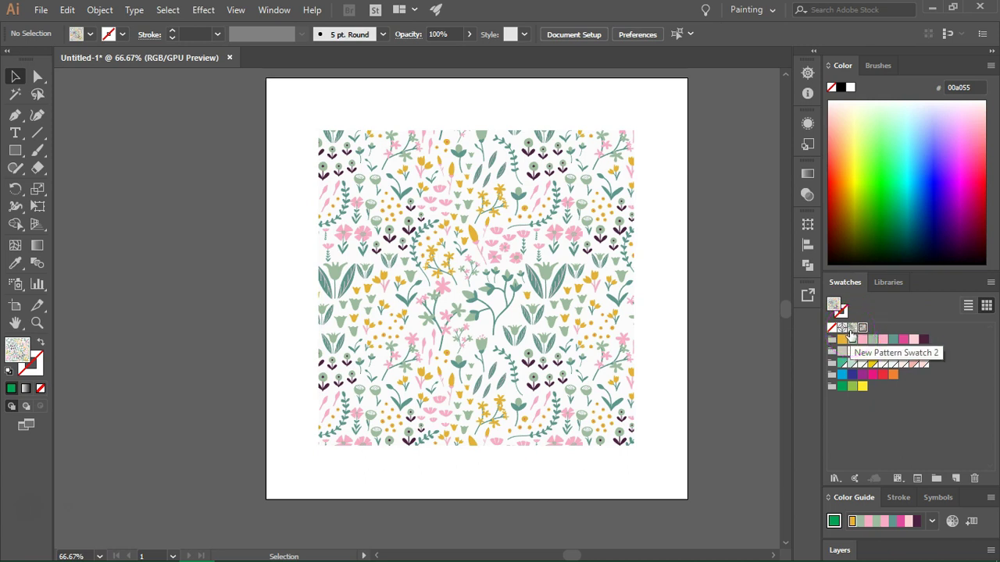
# - Fill the square with the original New Pattern Swatch 2 for comparison and return it to the recolored pattern swatch
pyautogui.click(604, 298)
pyautogui.click(852, 328)
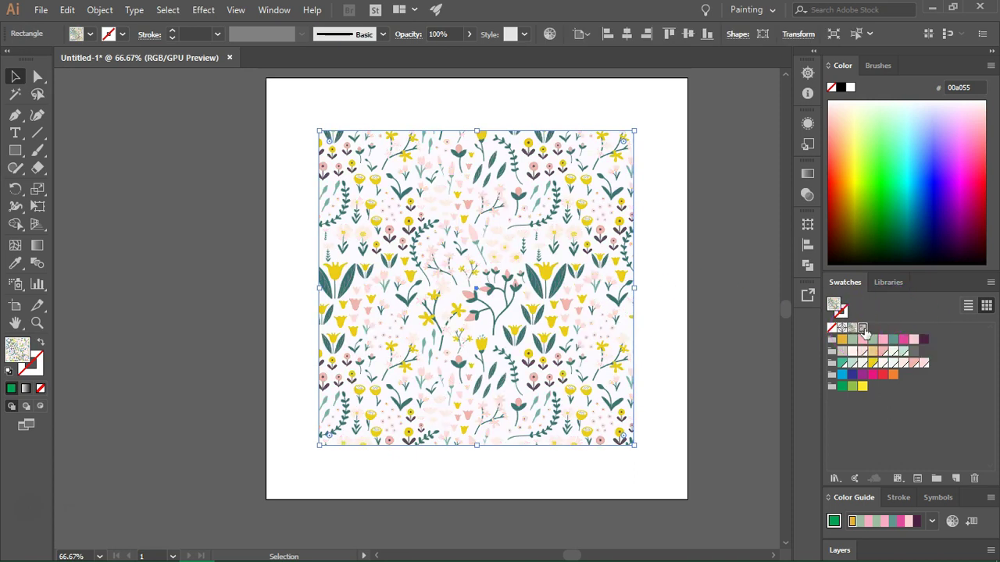
pyautogui.click(862, 329)
pyautogui.click(843, 328)
pyautogui.click(747, 328)
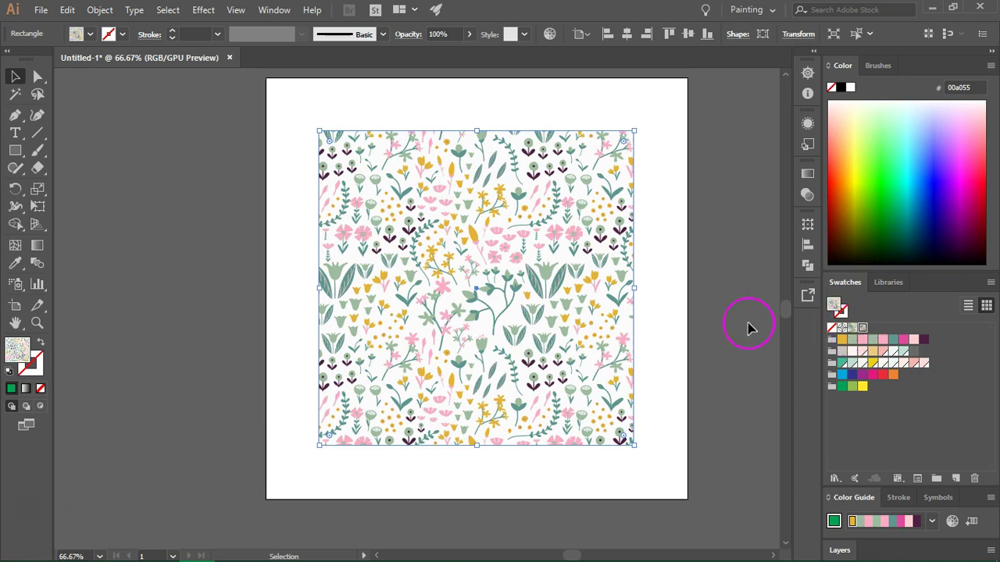